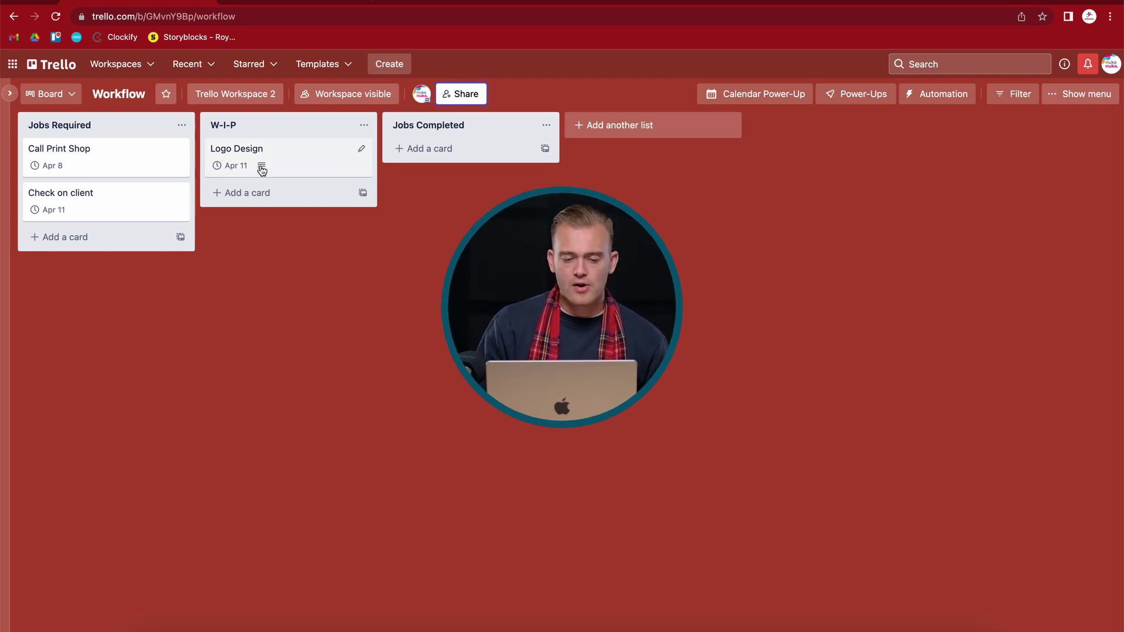
- Open the Logo Design card and bring up its Attachment source options
{"action": "left_click", "coordinate": [307, 167]}
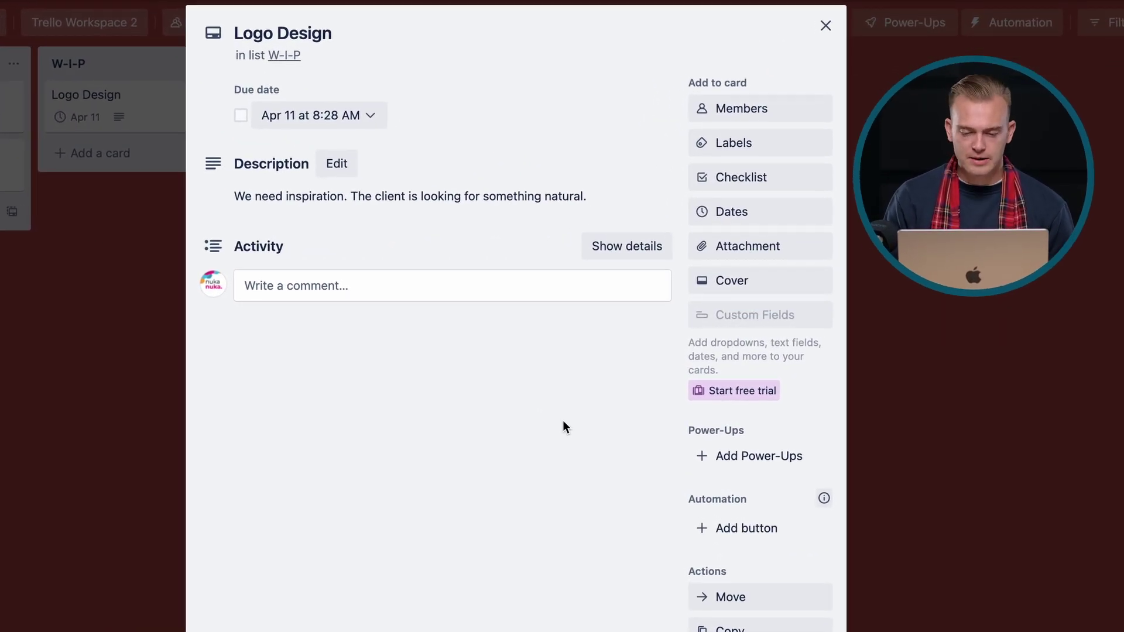
{"action": "left_click", "coordinate": [798, 254]}
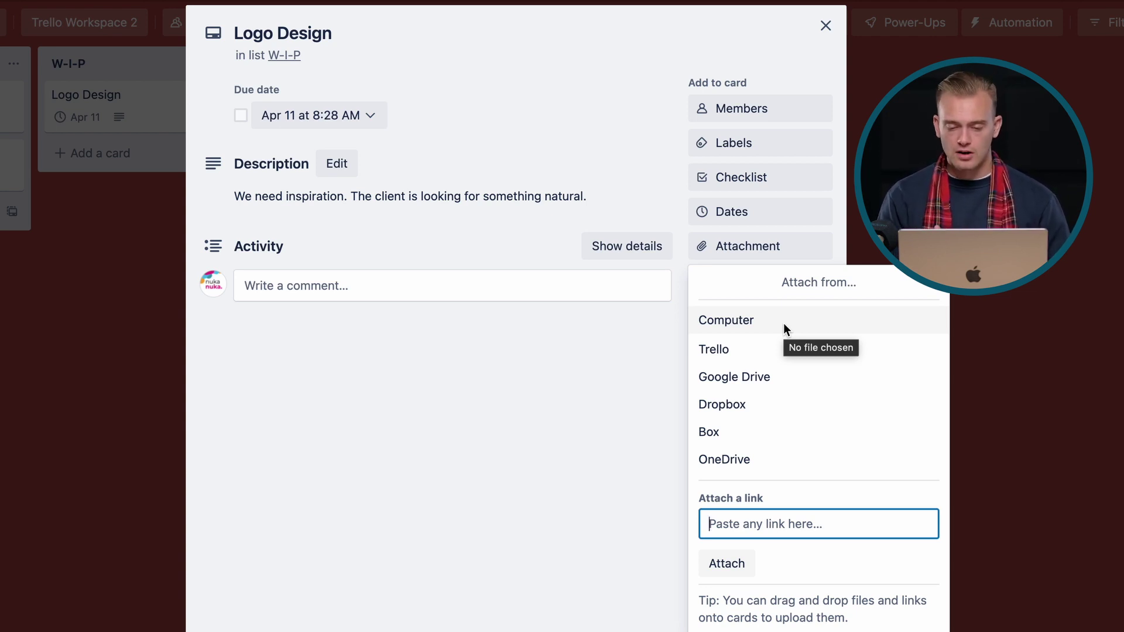
- Upload nuka nuka black.png from the computer's Desktop to the Logo Design card
{"action": "left_click", "coordinate": [736, 320]}
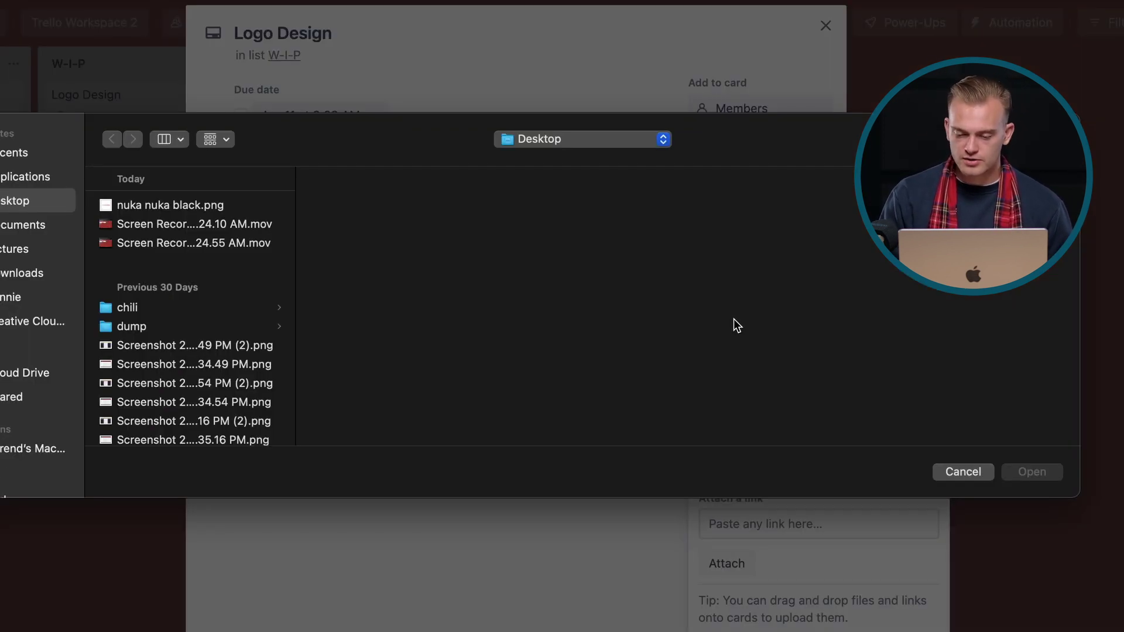
{"action": "left_click", "coordinate": [202, 210]}
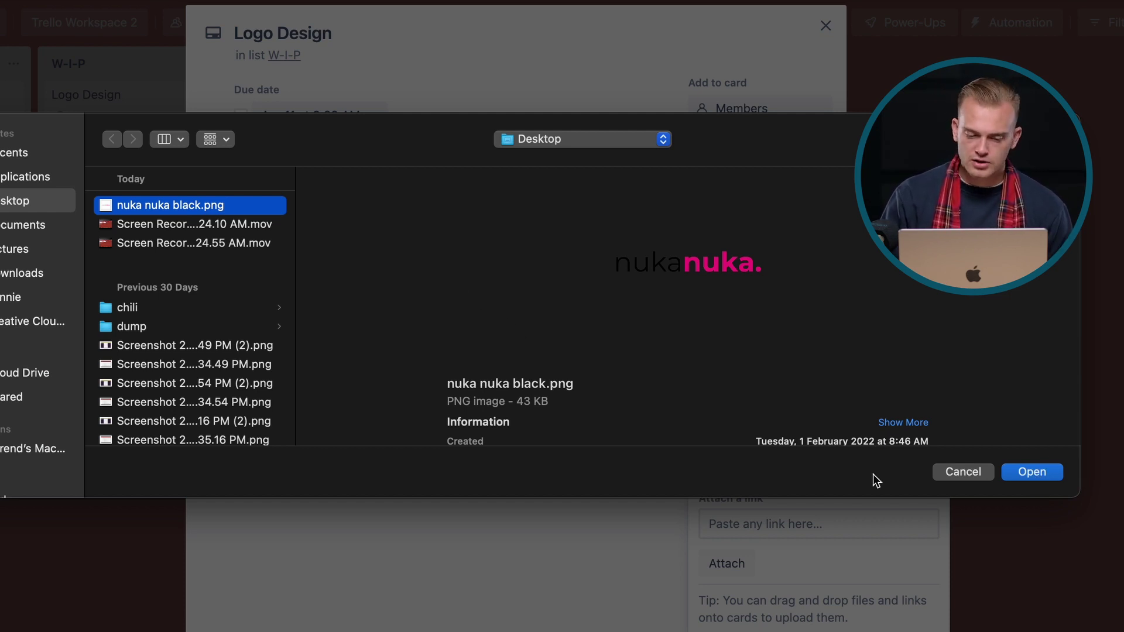
{"action": "left_click", "coordinate": [1012, 479]}
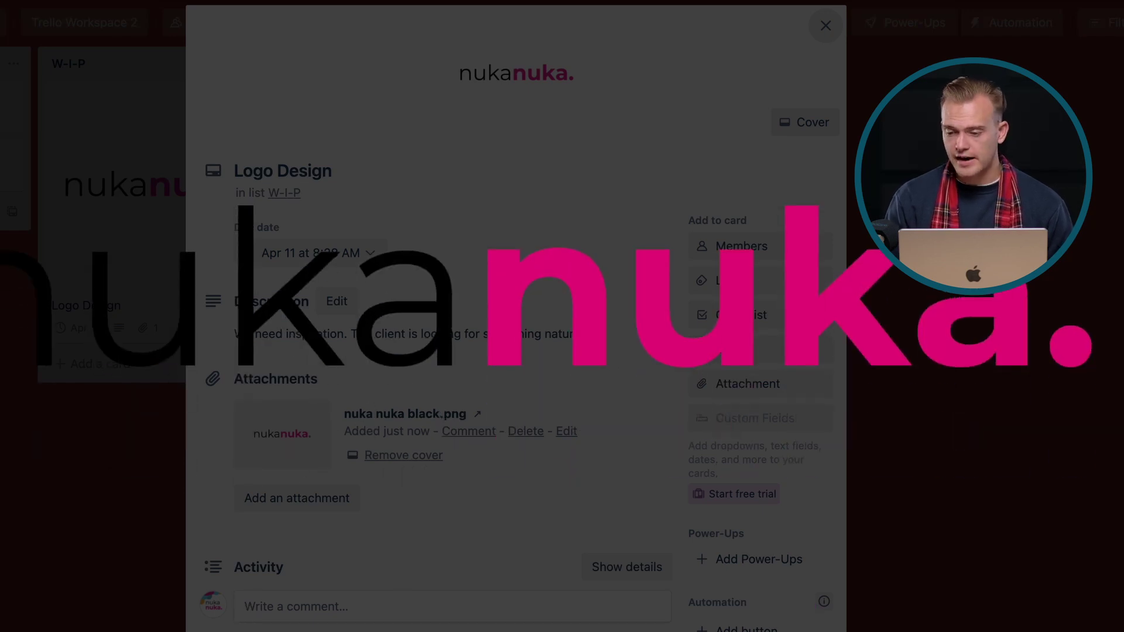
- Delete the nuka nuka black.png attachment from the Logo Design card and confirm the removal
{"action": "scroll", "coordinate": [448, 431], "scroll_direction": "down", "scroll_amount": 5}
{"action": "scroll", "coordinate": [446, 432], "scroll_direction": "up", "scroll_amount": 3}
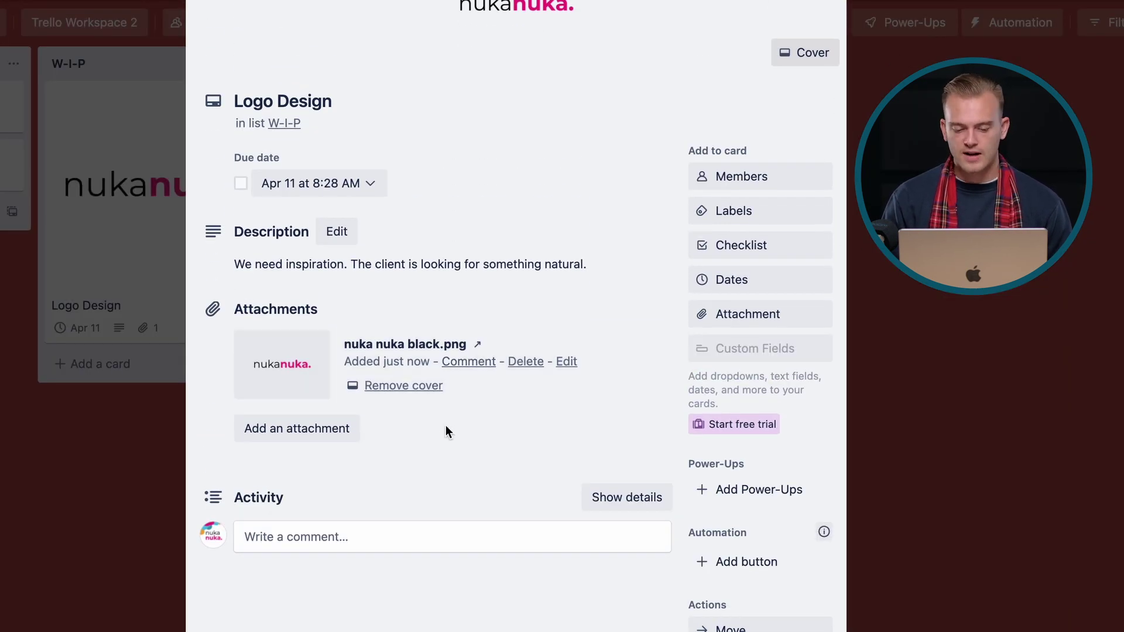
{"action": "left_click", "coordinate": [411, 537]}
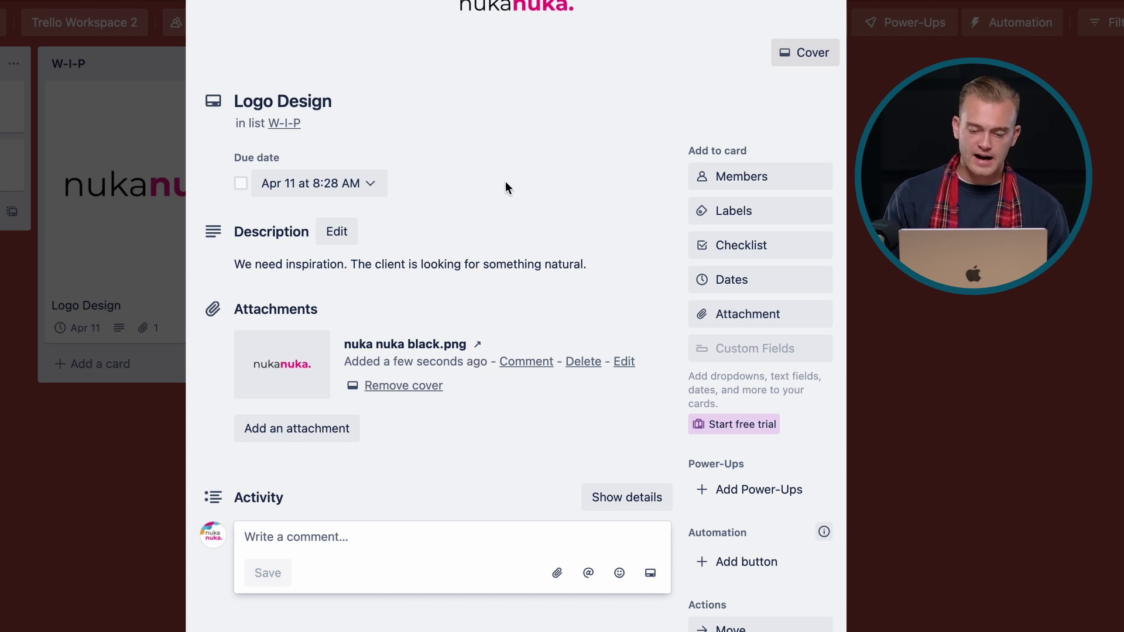
{"action": "left_click", "coordinate": [597, 367]}
{"action": "left_click", "coordinate": [673, 475]}
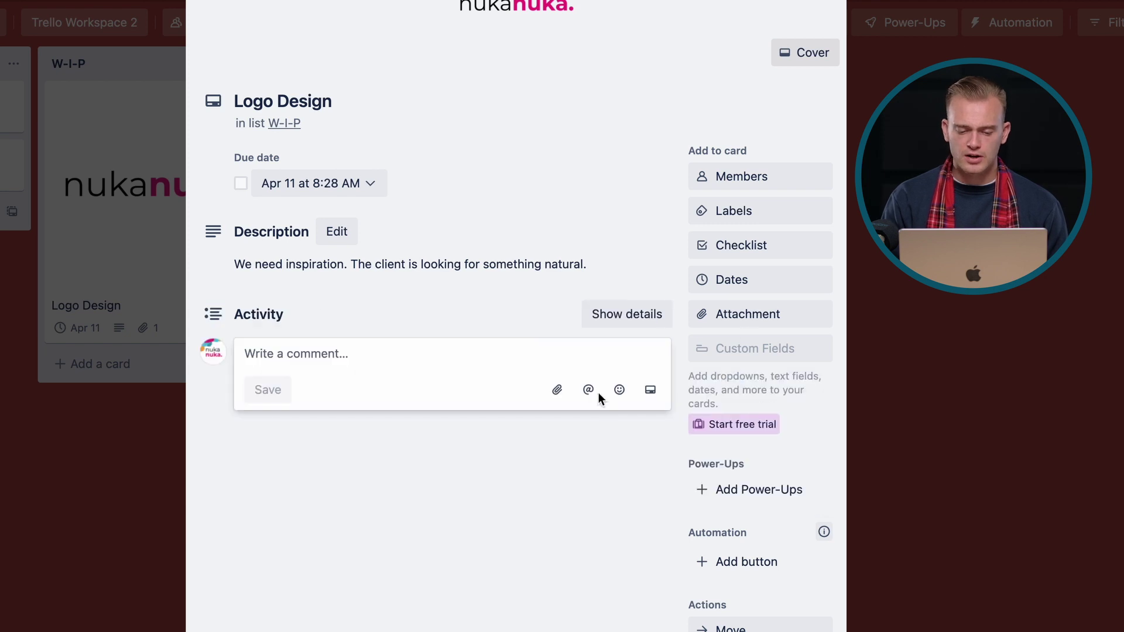
- Try attaching from Google Drive, then cancel the Drive file picker
{"action": "left_click", "coordinate": [749, 178]}
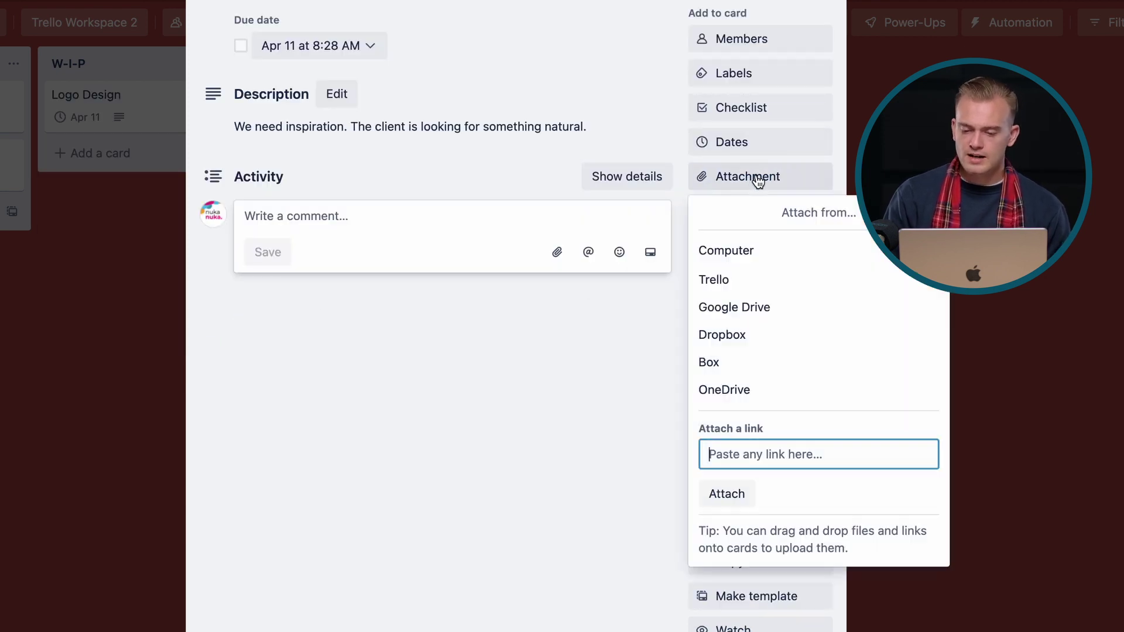
{"action": "left_click", "coordinate": [835, 310]}
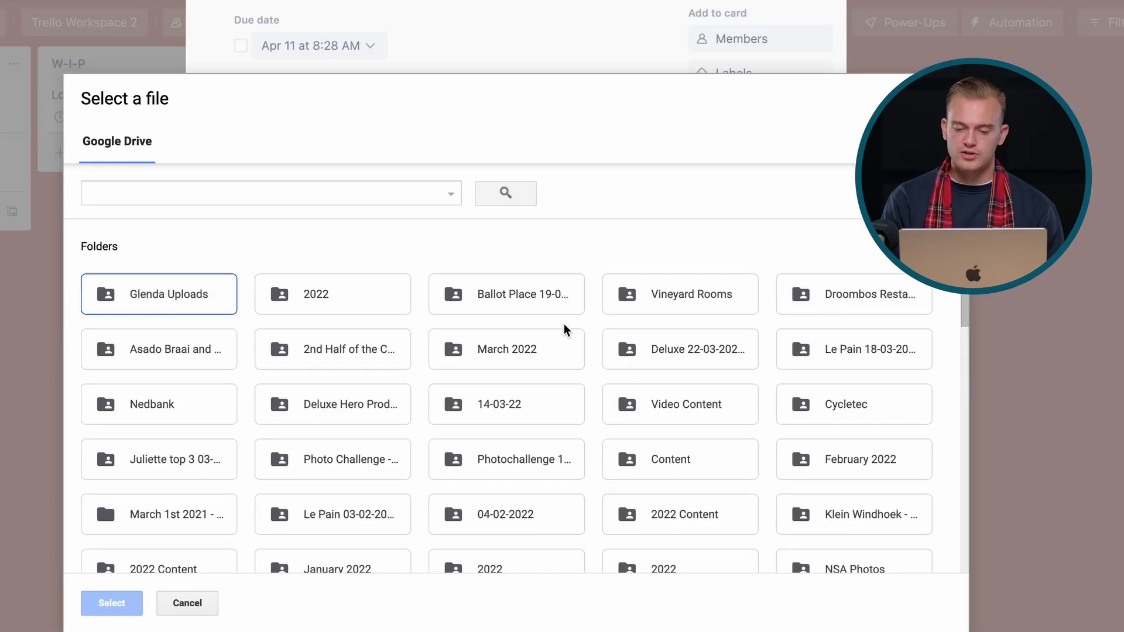
{"action": "left_click", "coordinate": [1005, 57]}
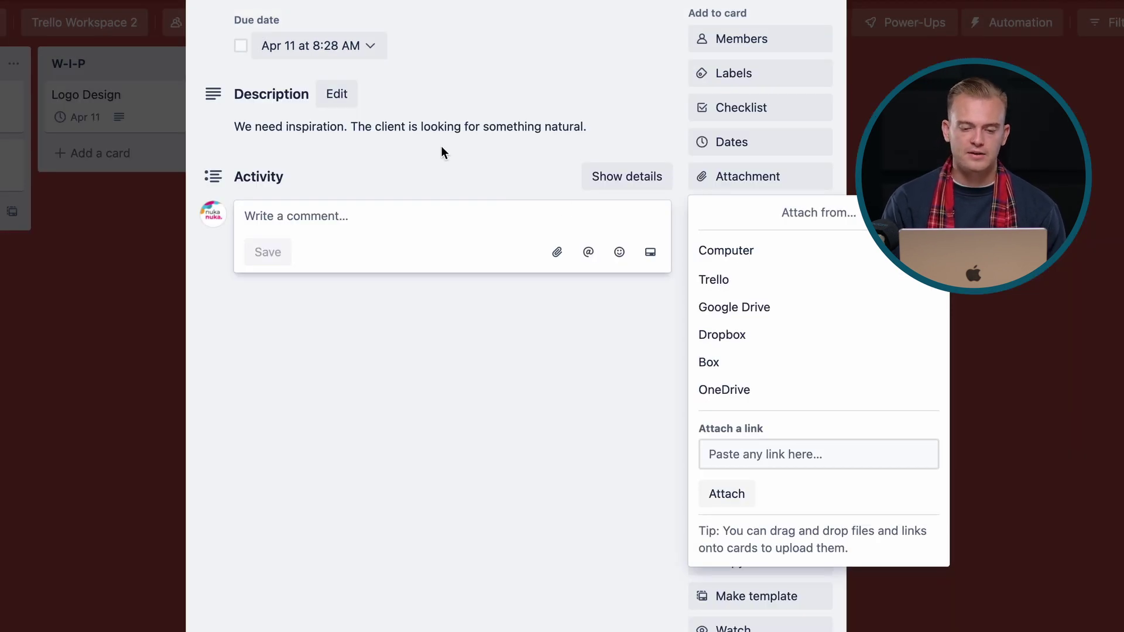
- Dismiss the attachment sources menu and close the Logo Design card
{"action": "scroll", "coordinate": [445, 237], "scroll_direction": "up", "scroll_amount": 2}
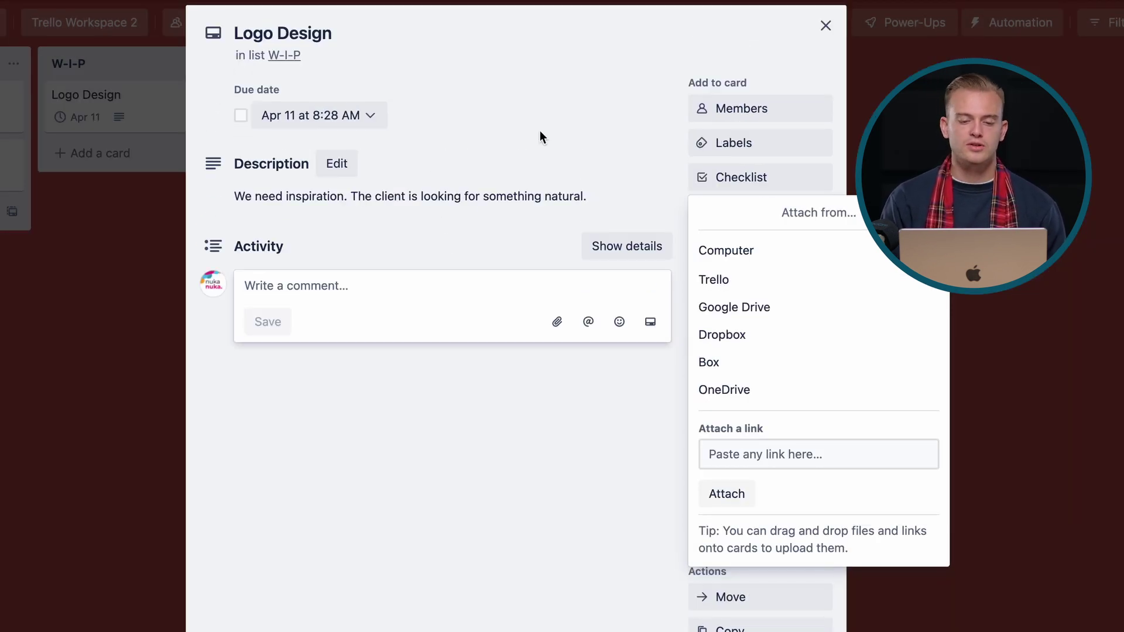
{"action": "left_click", "coordinate": [544, 82]}
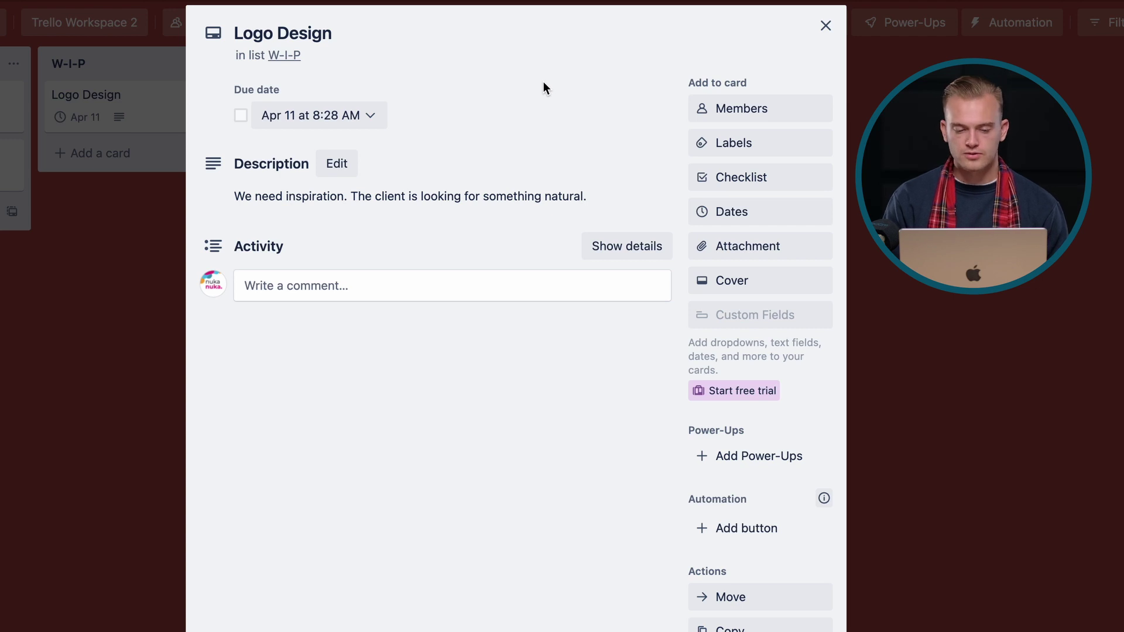
{"action": "left_click", "coordinate": [826, 25]}
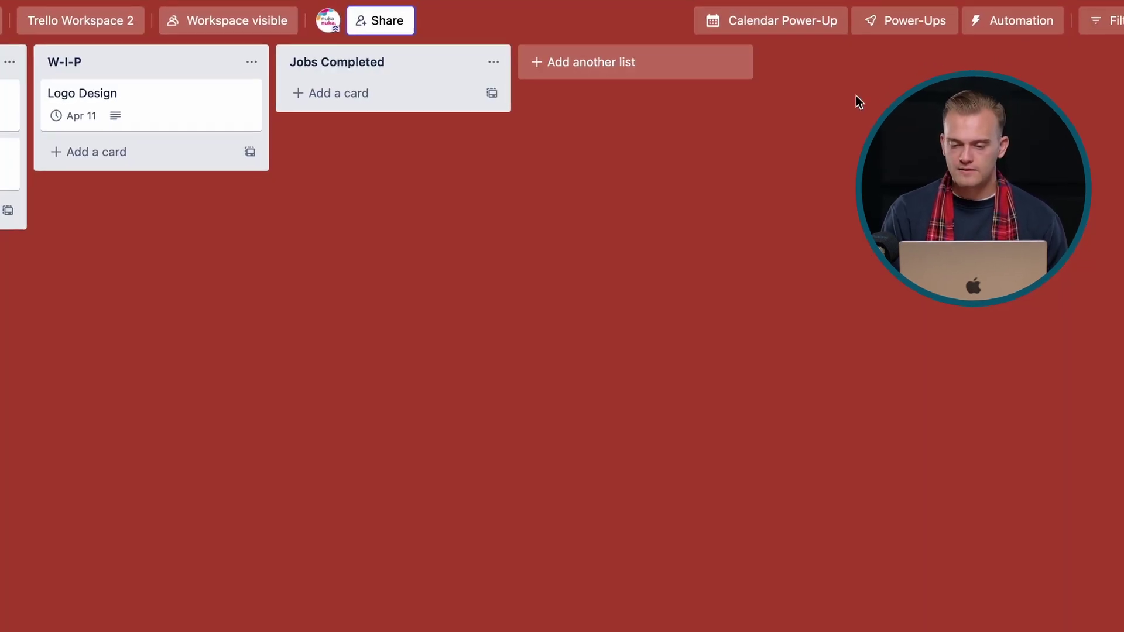
- Search Power-Ups for 'drive', add Google Drive to the board, and reopen Logo Design
{"action": "left_click", "coordinate": [912, 27]}
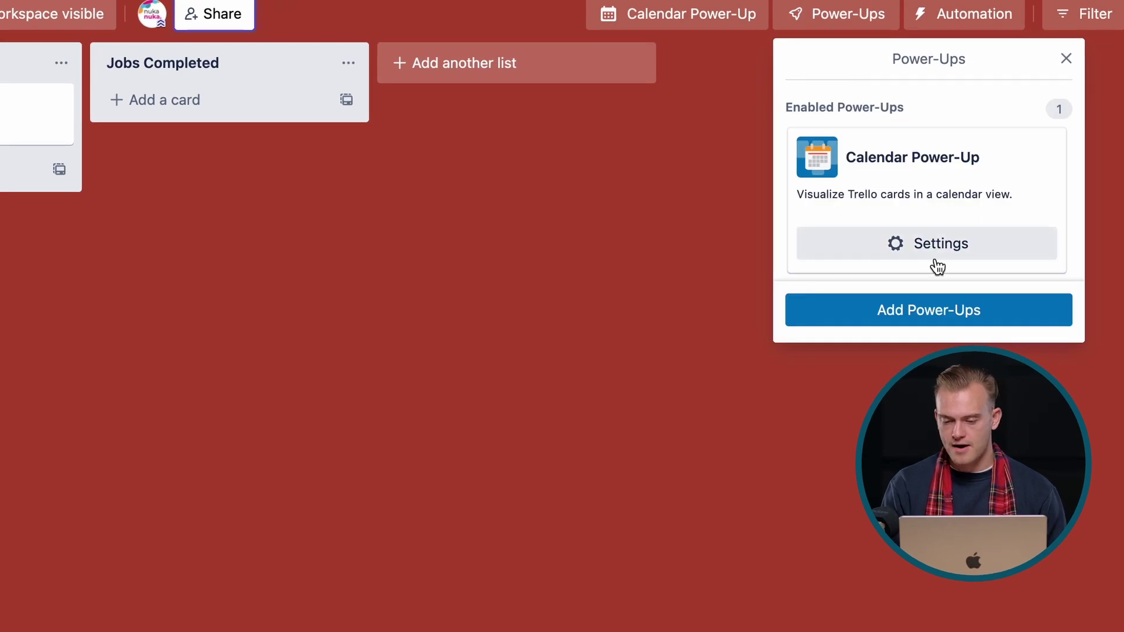
{"action": "left_click", "coordinate": [928, 328]}
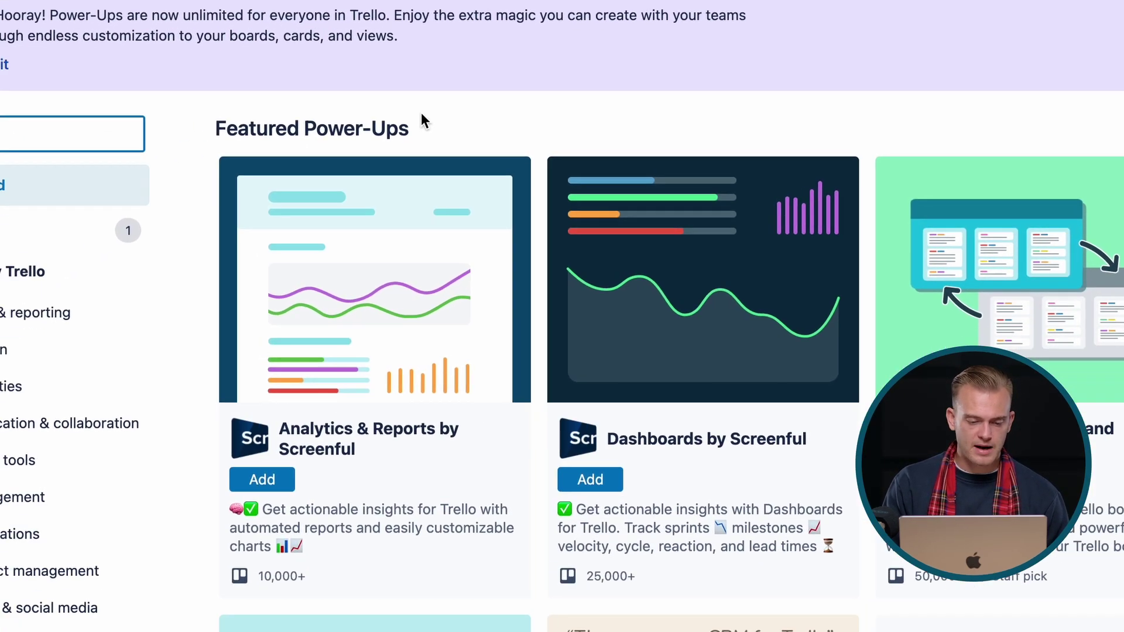
{"action": "type", "text": "drive"}
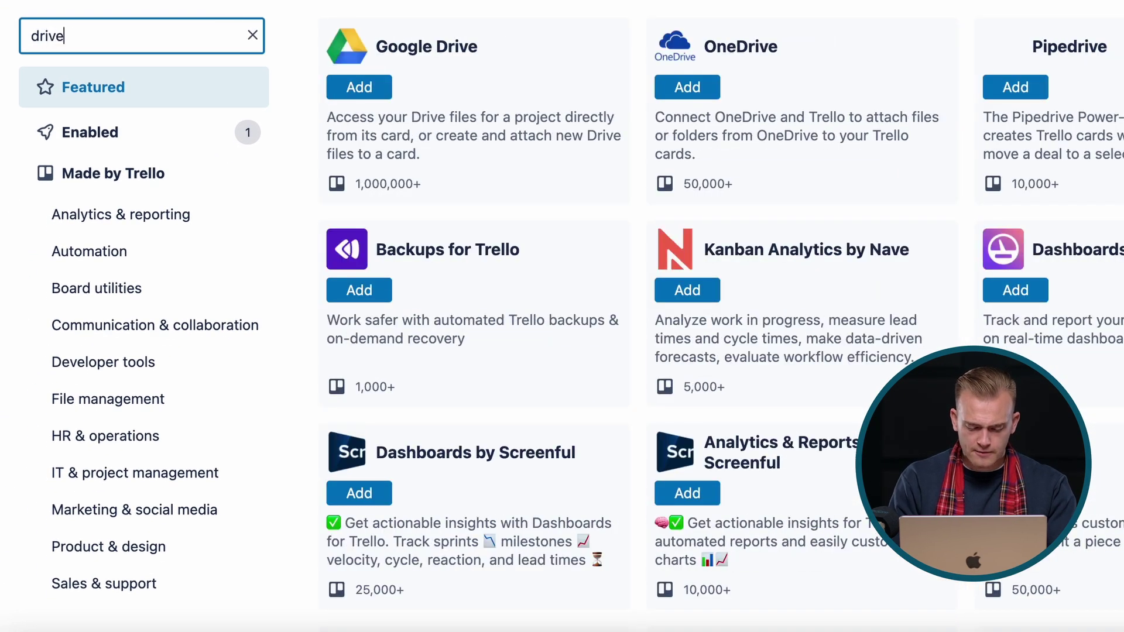
{"action": "left_click", "coordinate": [371, 85]}
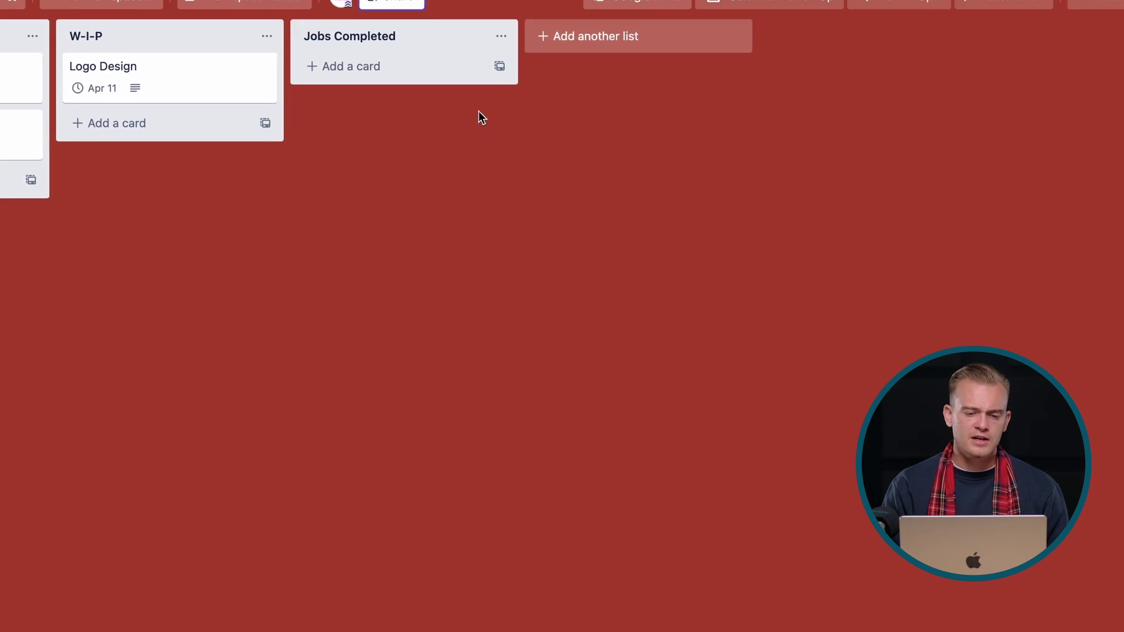
{"action": "left_click", "coordinate": [215, 115]}
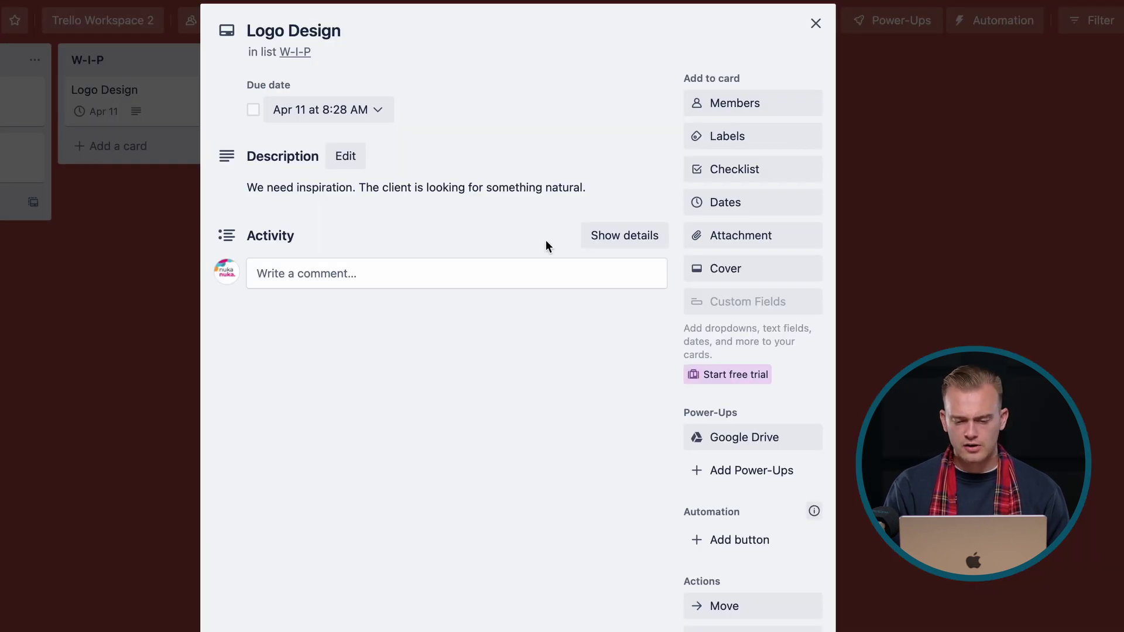
- Attach logo-10.png from the Google Drive 'logo 2022' folder, found by searching 'logo', then preview it
{"action": "left_click", "coordinate": [753, 237]}
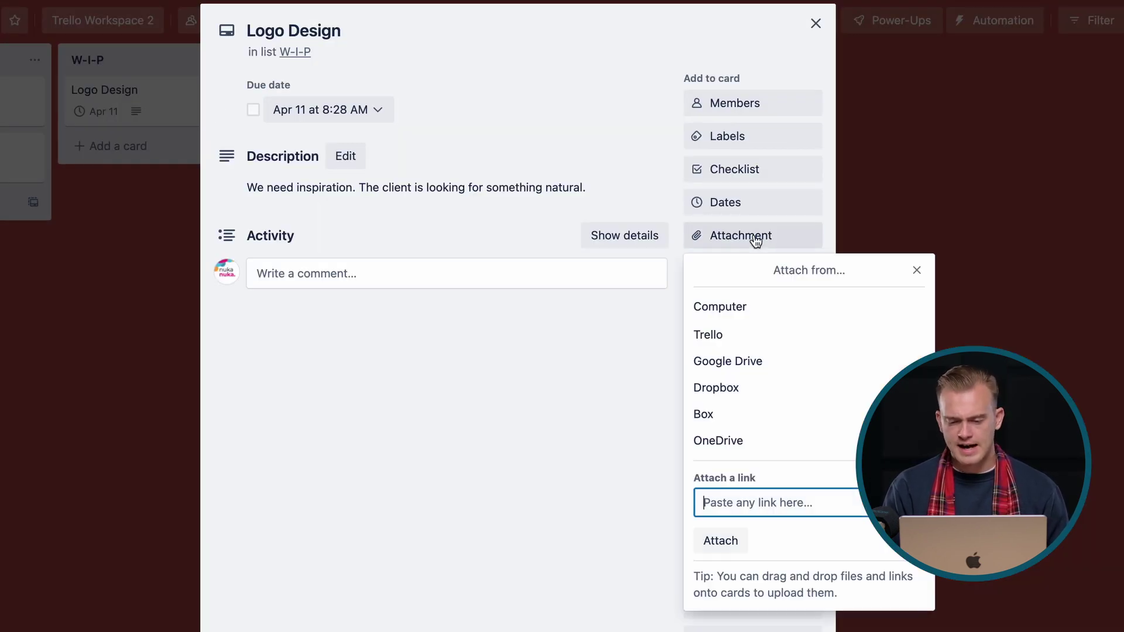
{"action": "left_click", "coordinate": [740, 360]}
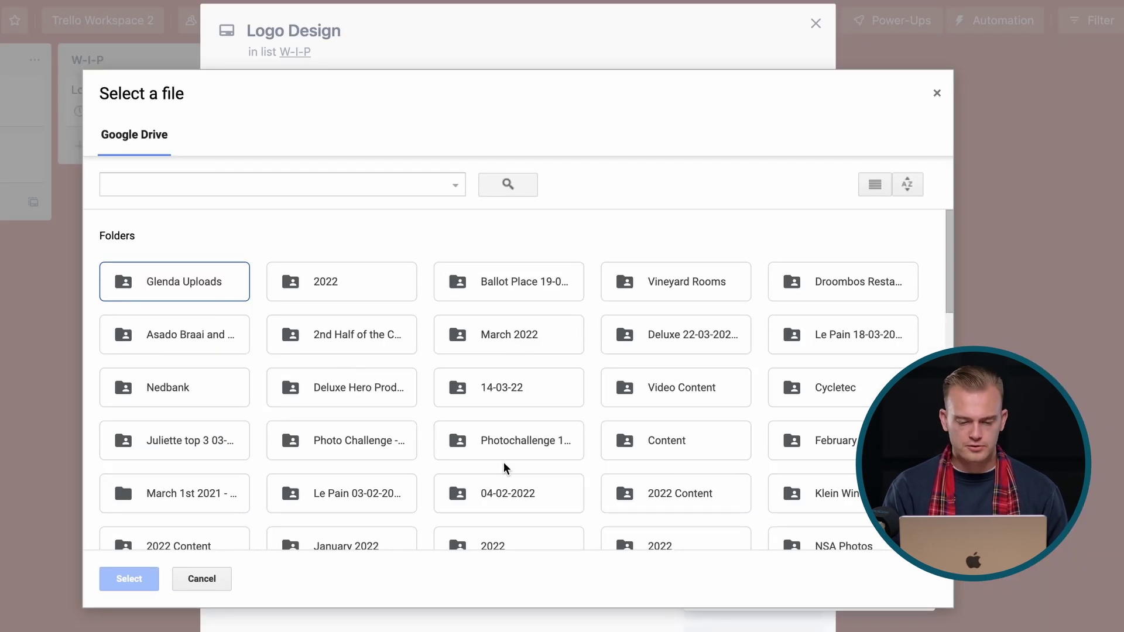
{"action": "left_click", "coordinate": [314, 187]}
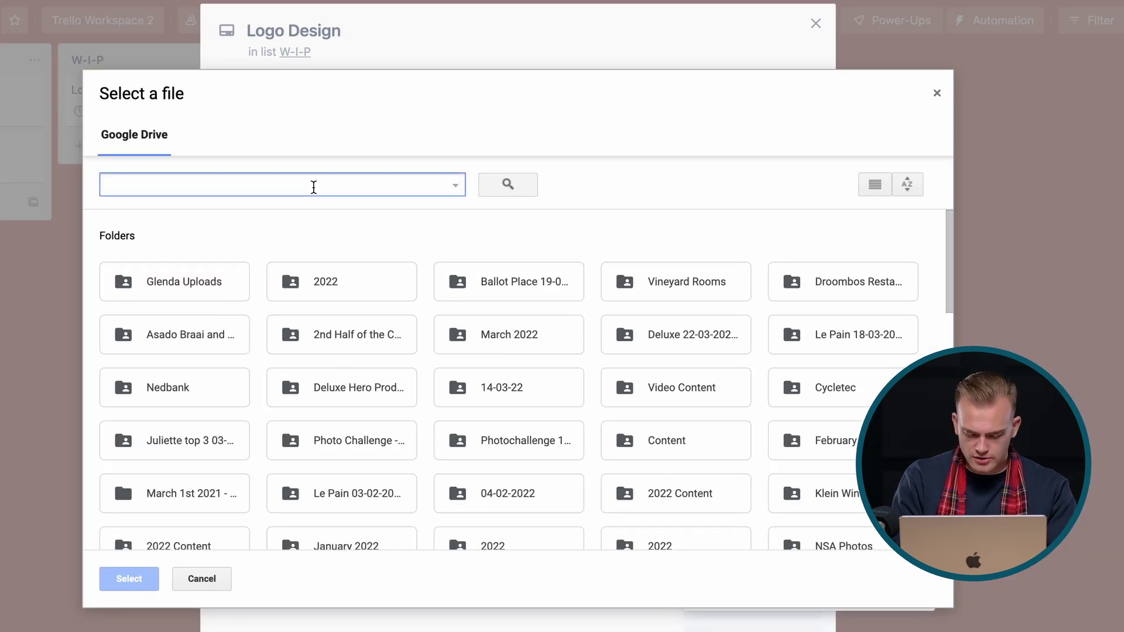
{"action": "type", "text": "logo"}
{"action": "left_click", "coordinate": [222, 226]}
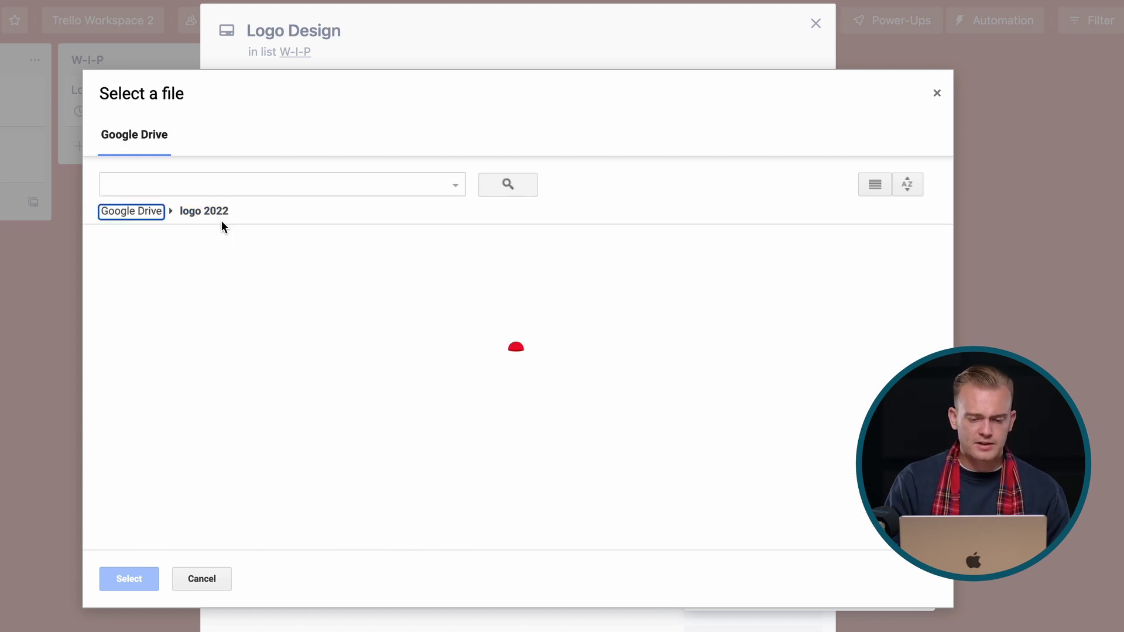
{"action": "scroll", "coordinate": [374, 349], "scroll_direction": "down", "scroll_amount": 2}
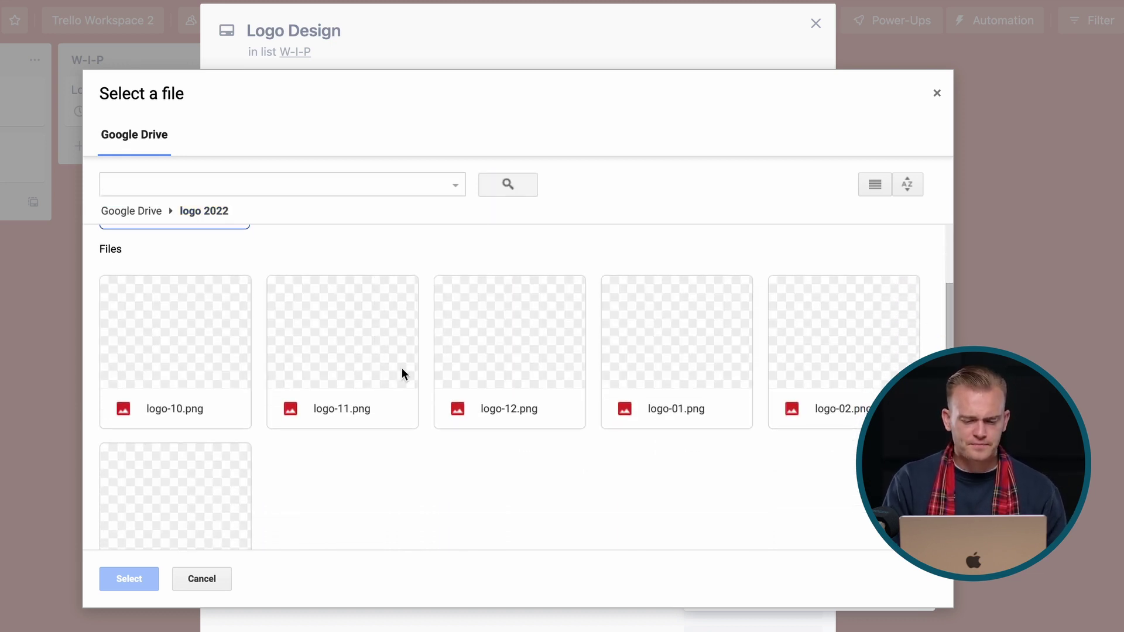
{"action": "left_click", "coordinate": [214, 381]}
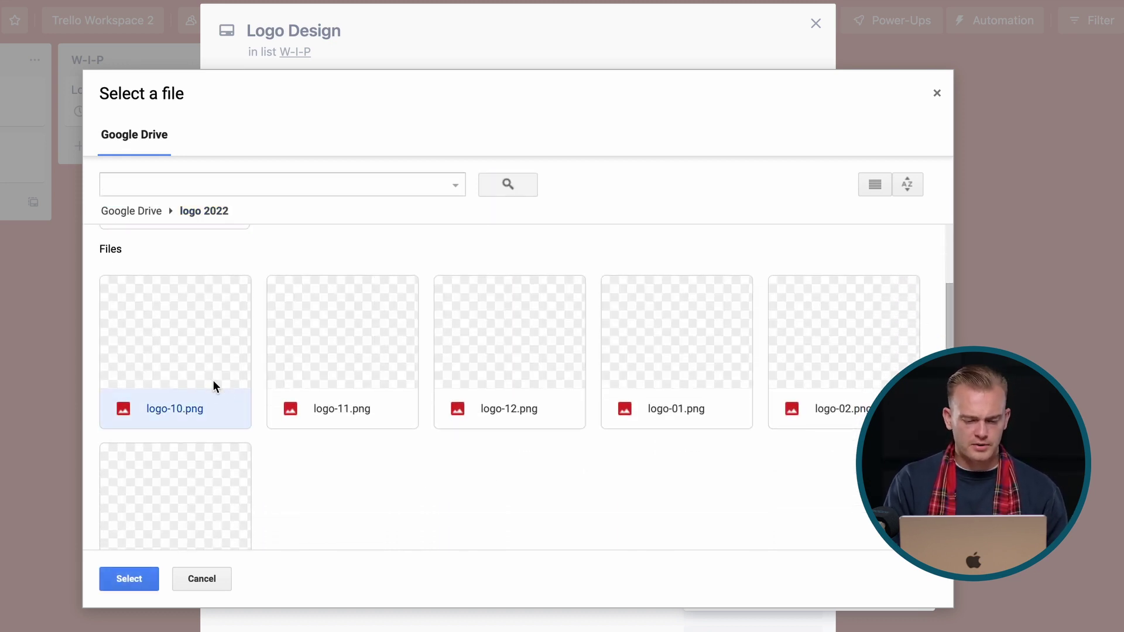
{"action": "left_click", "coordinate": [128, 580]}
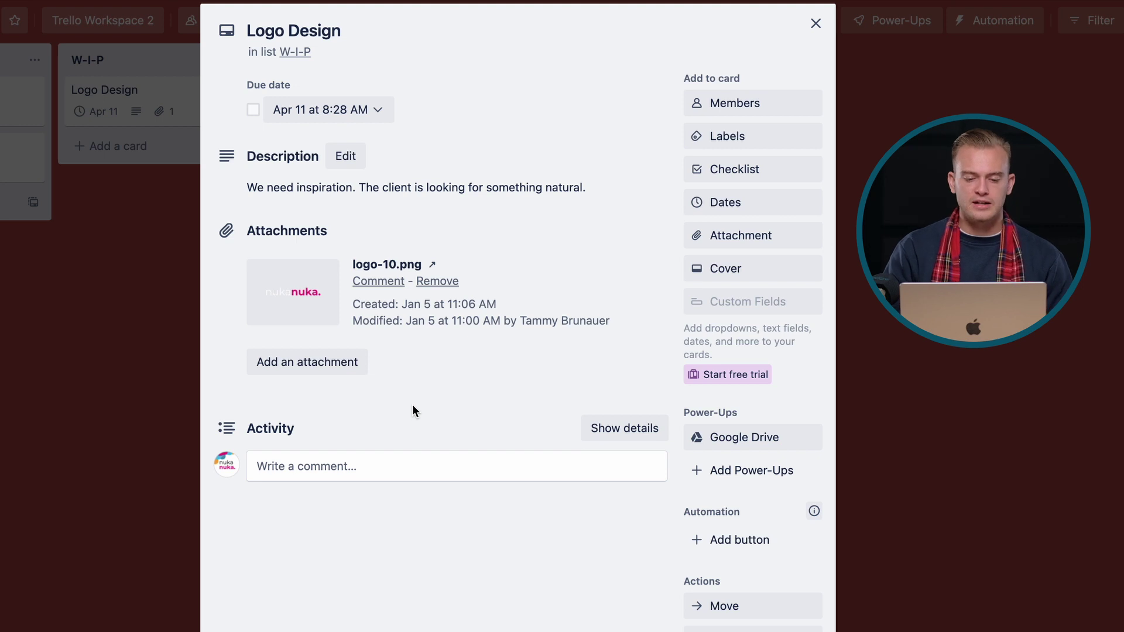
{"action": "left_click", "coordinate": [306, 293]}
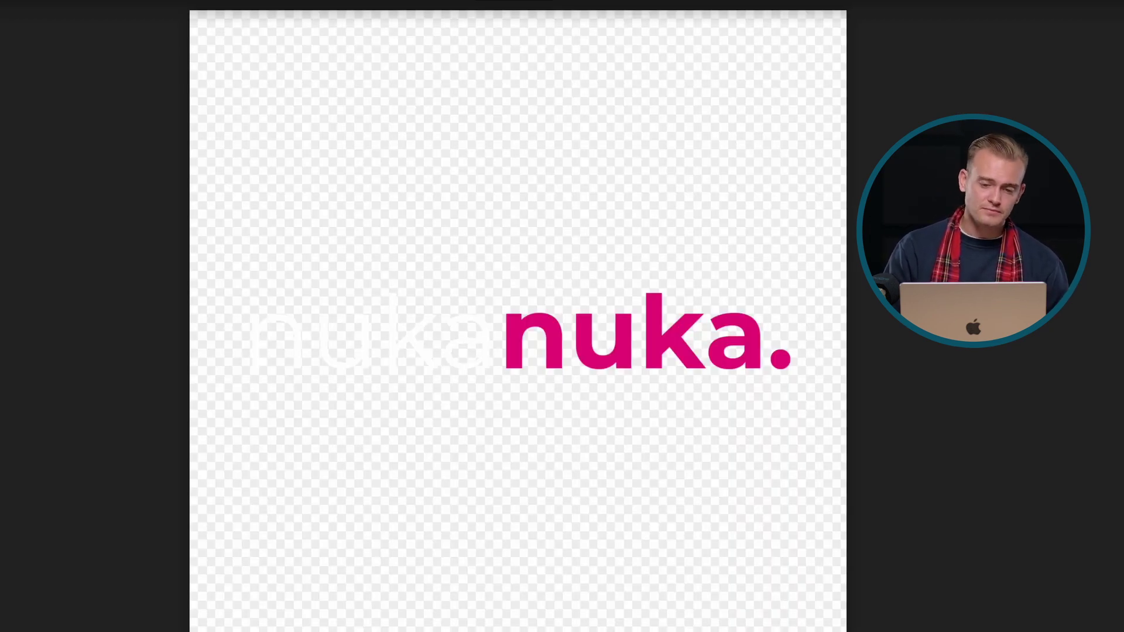
- Exit the logo-10.png preview with Esc and close the Logo Design card
{"action": "key", "text": "Escape"}
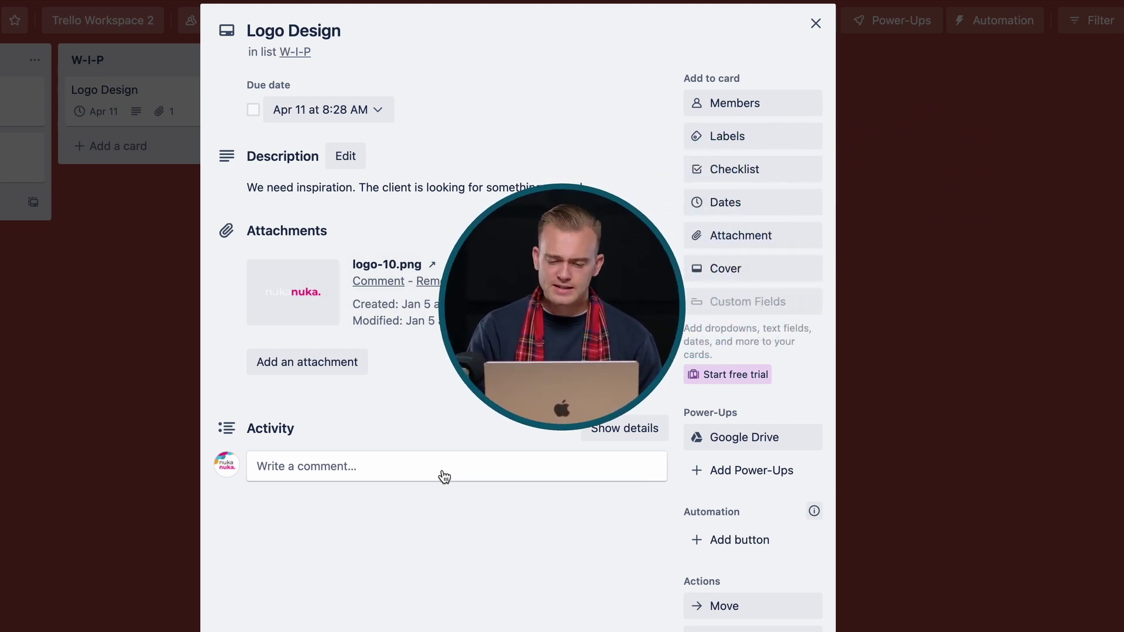
{"action": "left_click", "coordinate": [815, 25]}
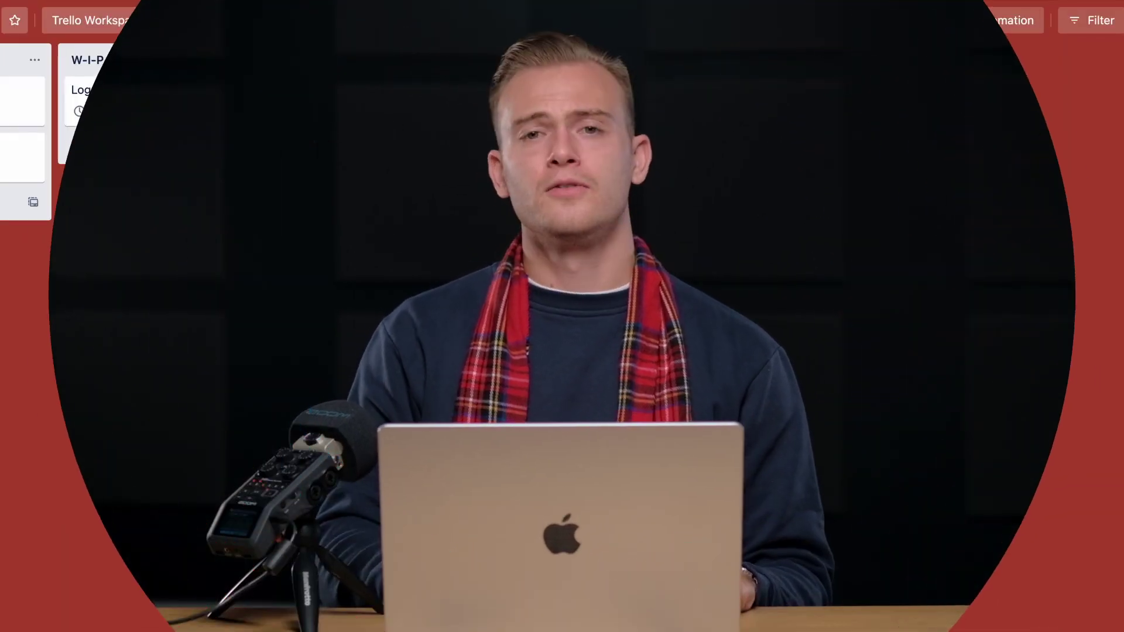